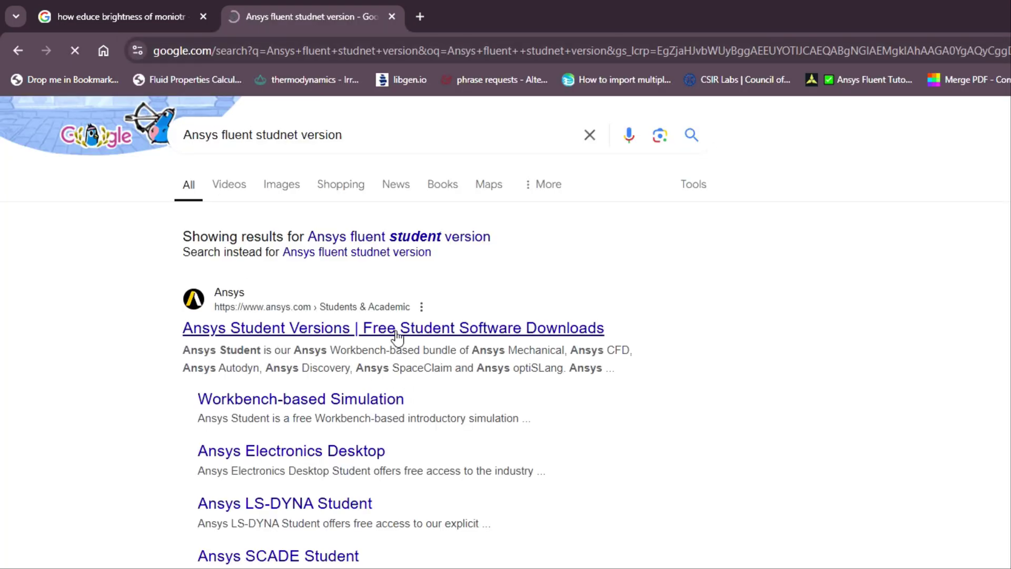
- Search with the corrected spelling "Ansys fluent student version" and open the Ansys Student Versions result in a new tab
left_click(448, 238)
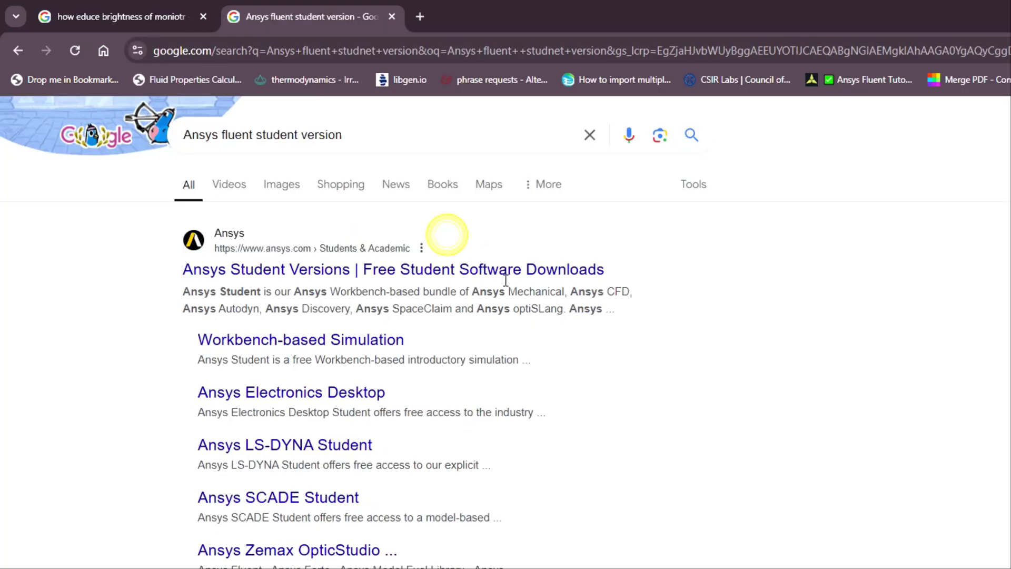
right_click(291, 268)
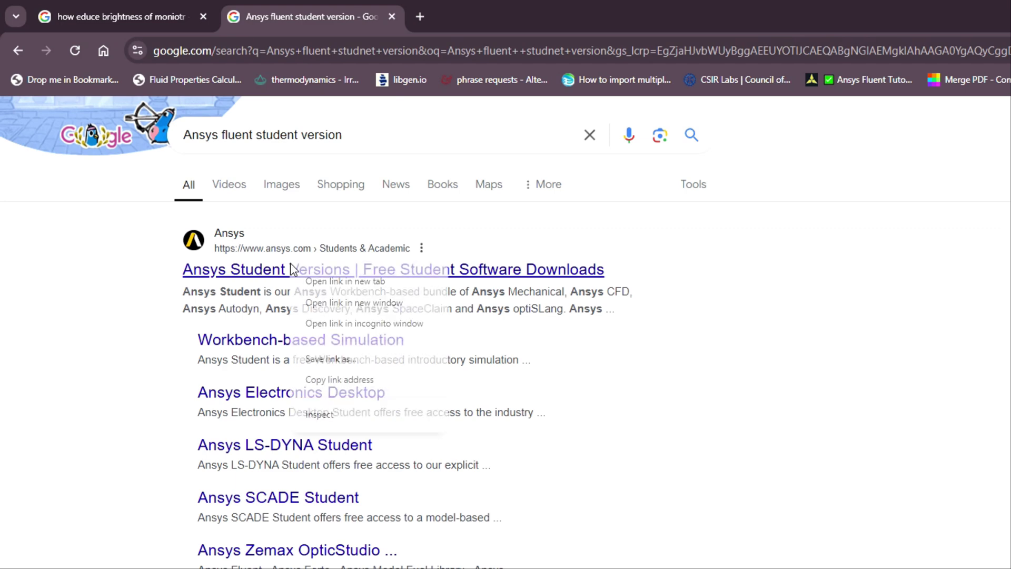
left_click(316, 279)
left_click(498, 2)
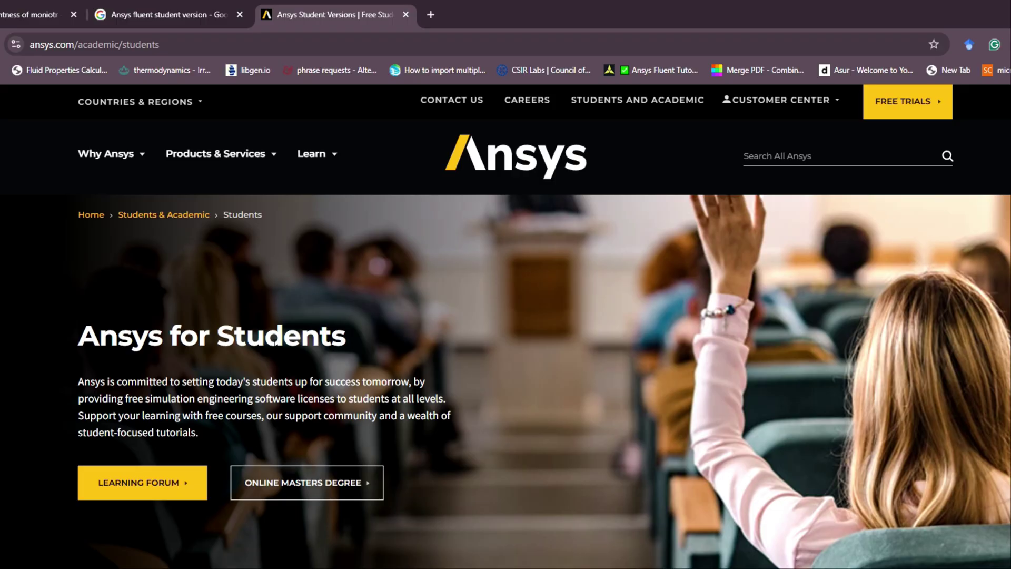
- Find the Ansys Student bundle on the Ansys for Students page and download Ansys Student 2024 R2
scroll(274, 347, "down", 5)
scroll(276, 349, "down", 15)
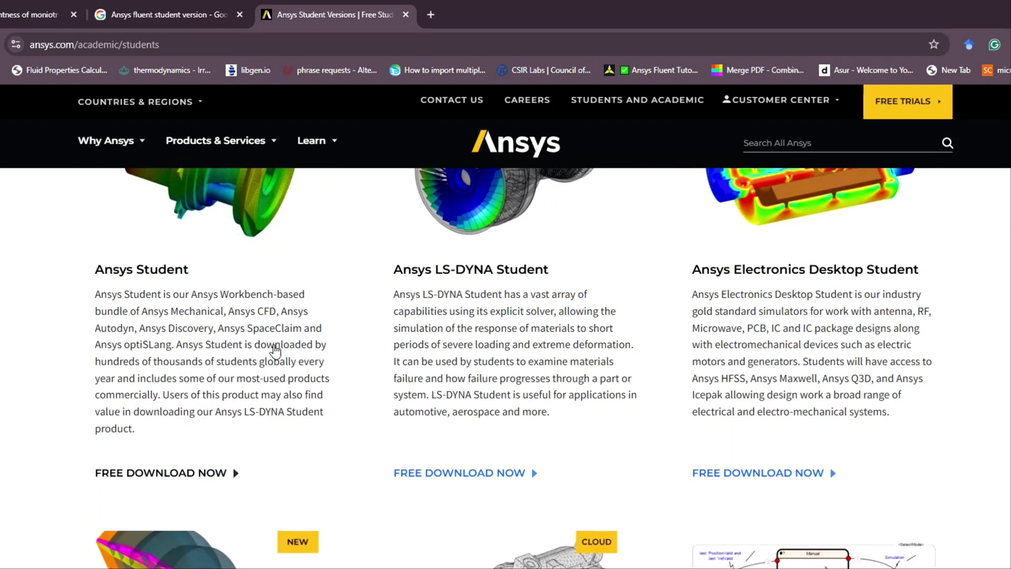
scroll(275, 351, "up", 8)
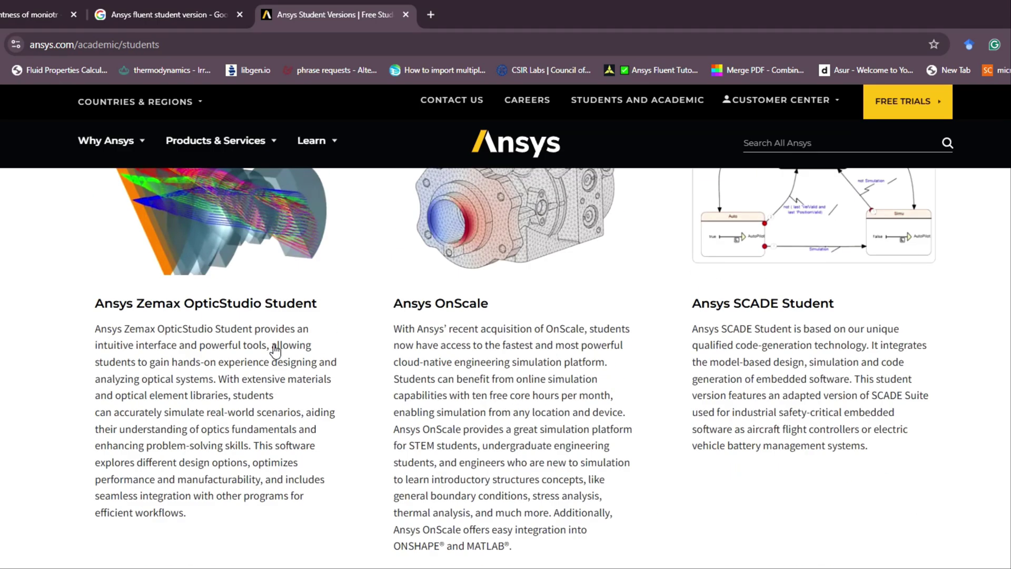
scroll(275, 350, "up", 5)
scroll(274, 349, "up", 1)
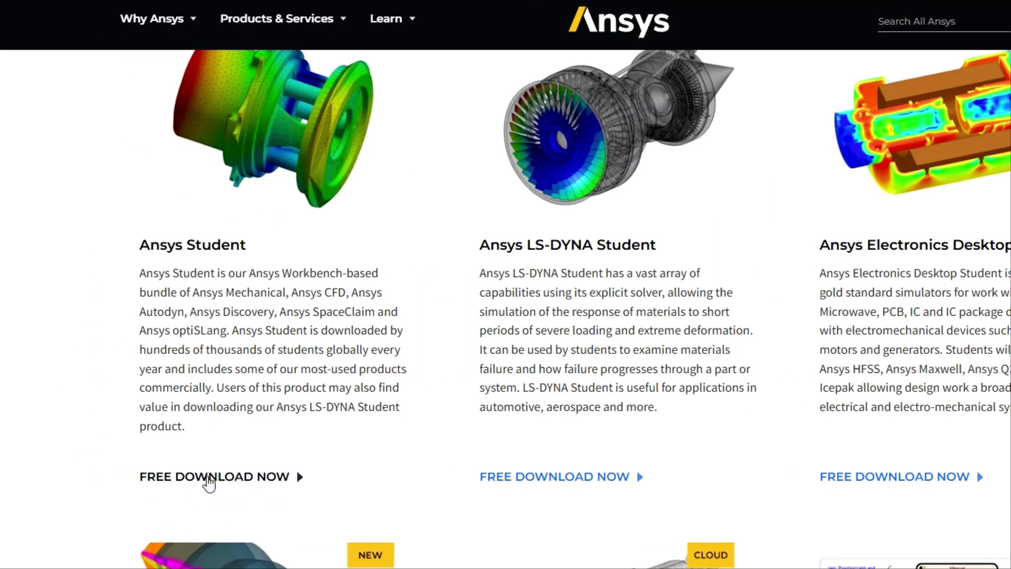
left_click(209, 481)
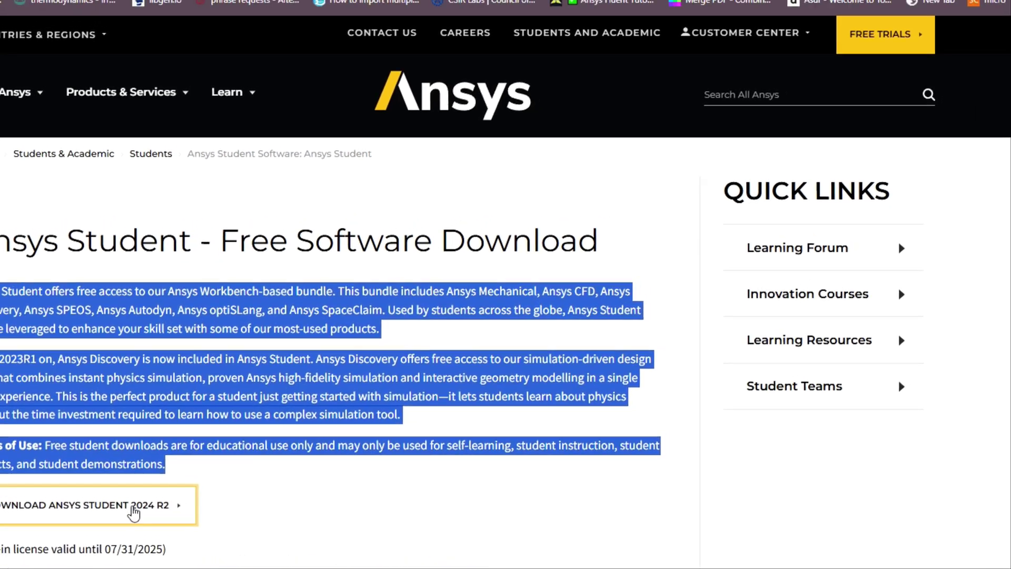
left_click(181, 483)
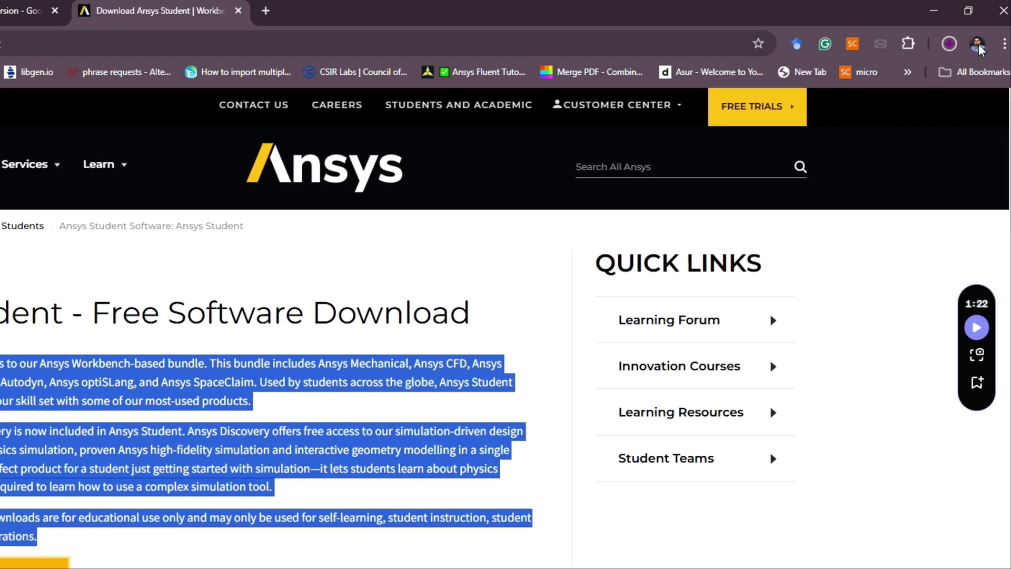
left_click(942, 49)
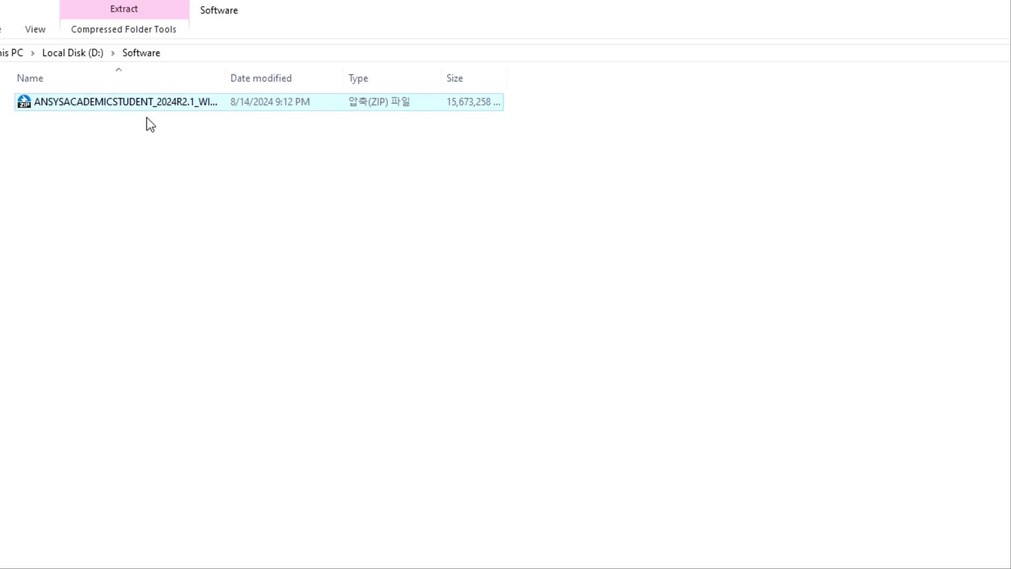
- Extract ANSYSACADEMICSTUDENT_2024R2.1_WINX64.zip in D:\Software into a folder named after the archive
right_click(145, 103)
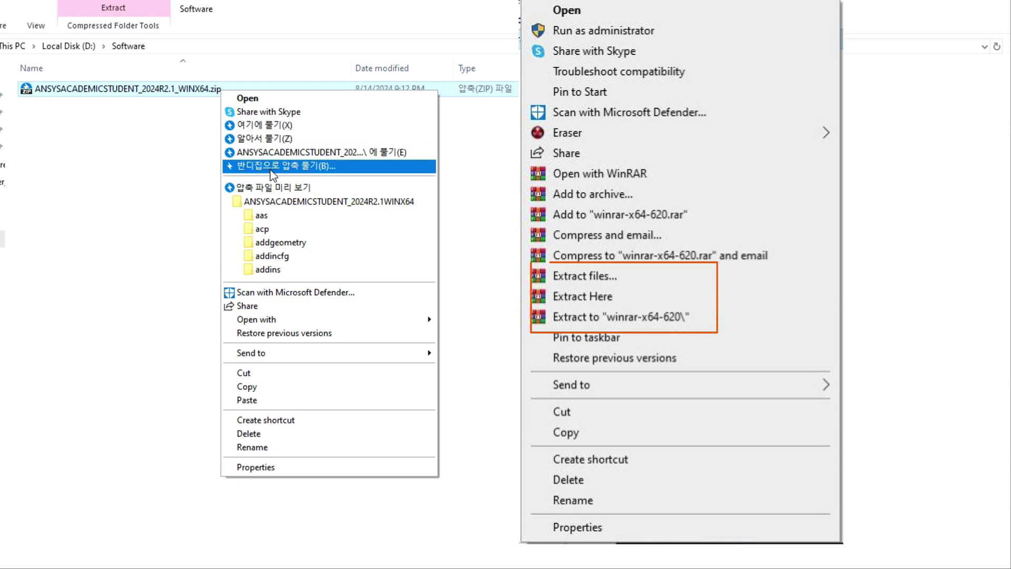
left_click(274, 157)
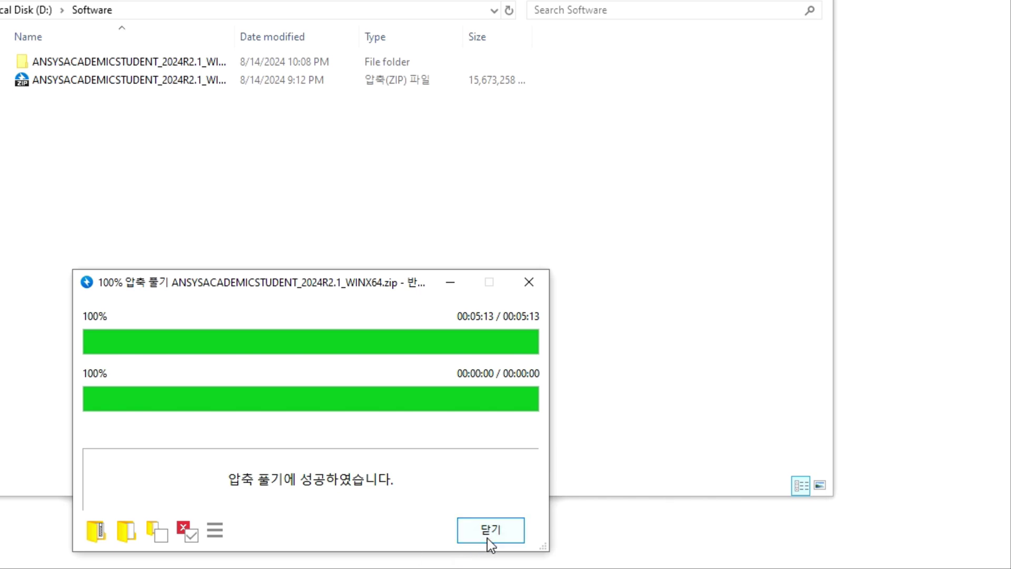
left_click(488, 538)
left_click(78, 61)
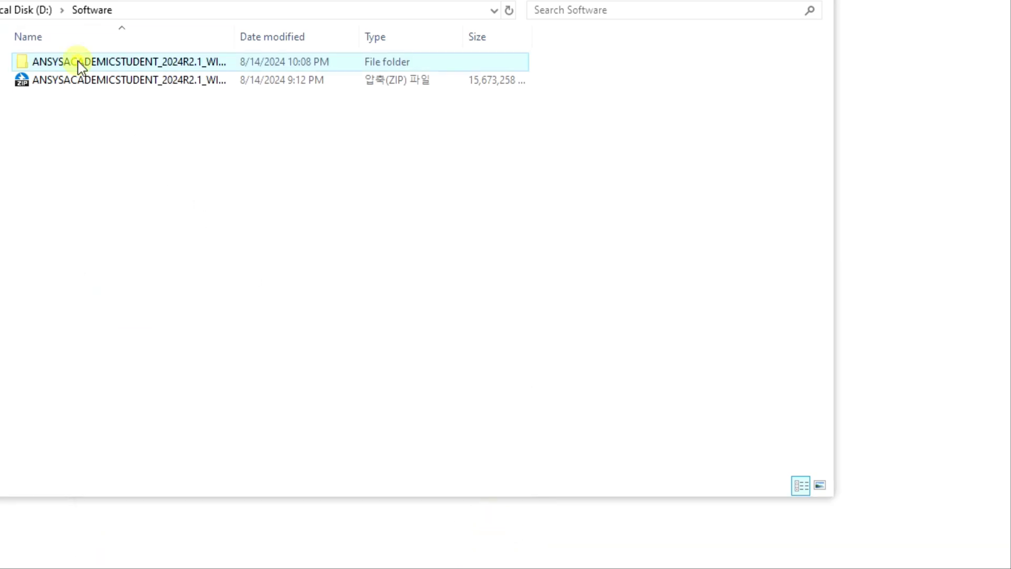
double_click(78, 61)
double_click(79, 62)
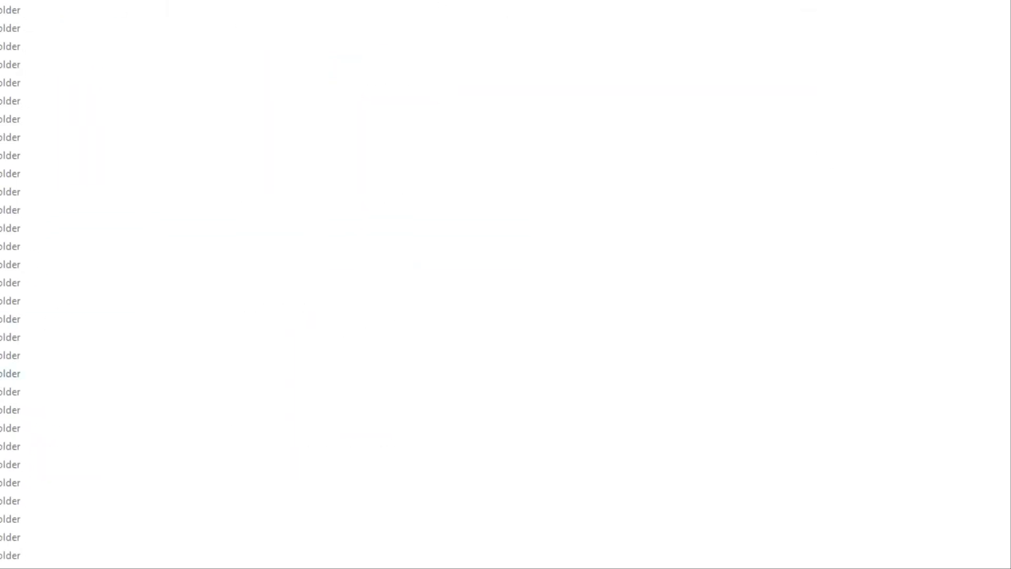
left_click(46, 16)
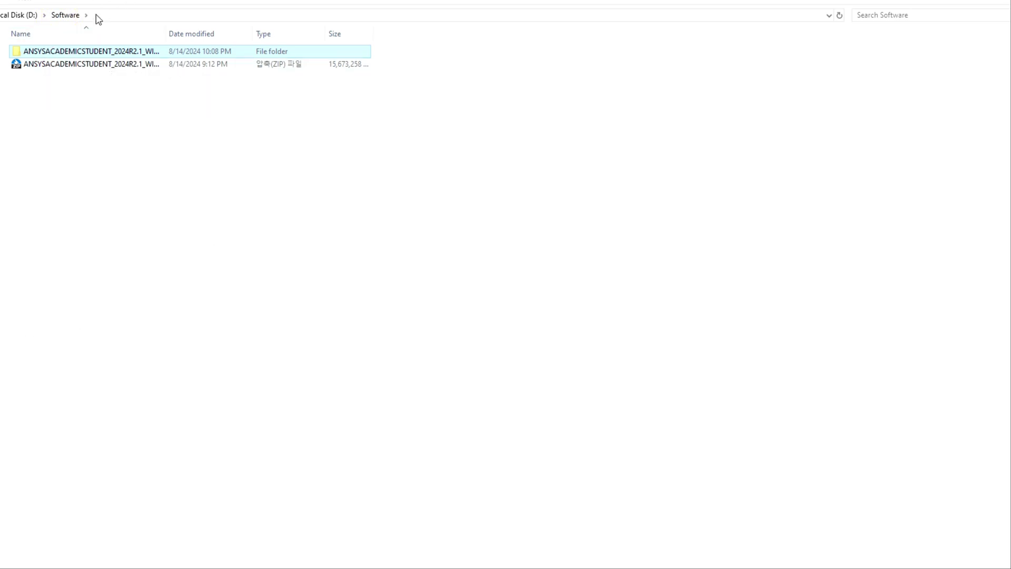
- Go into the nested folder of the extracted ANSYSACADEMICSTUDENT_2024R2.1_WINX64 folder and run setup.exe as administrator
double_click(83, 51)
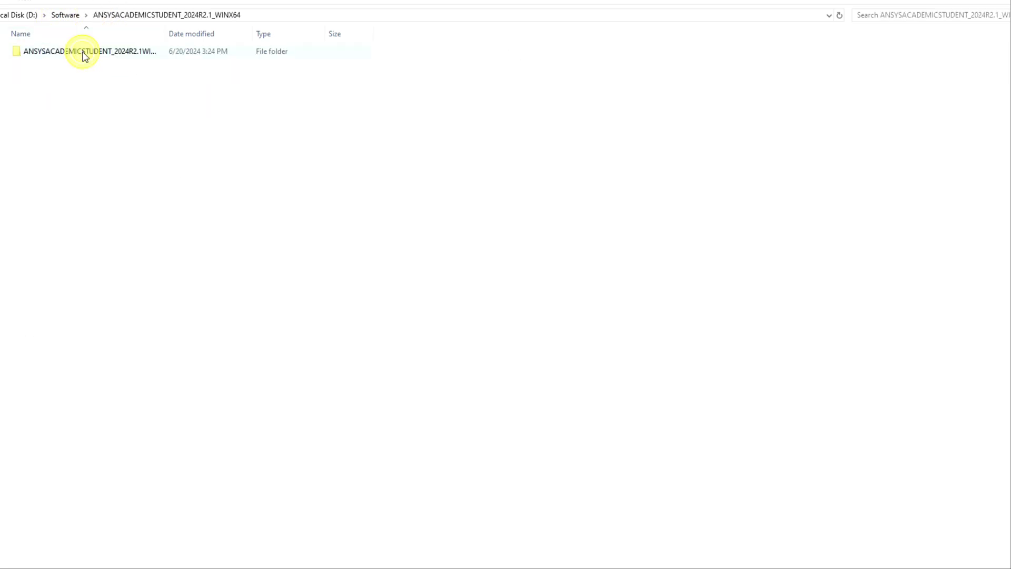
double_click(54, 53)
scroll(156, 330, "down", 20)
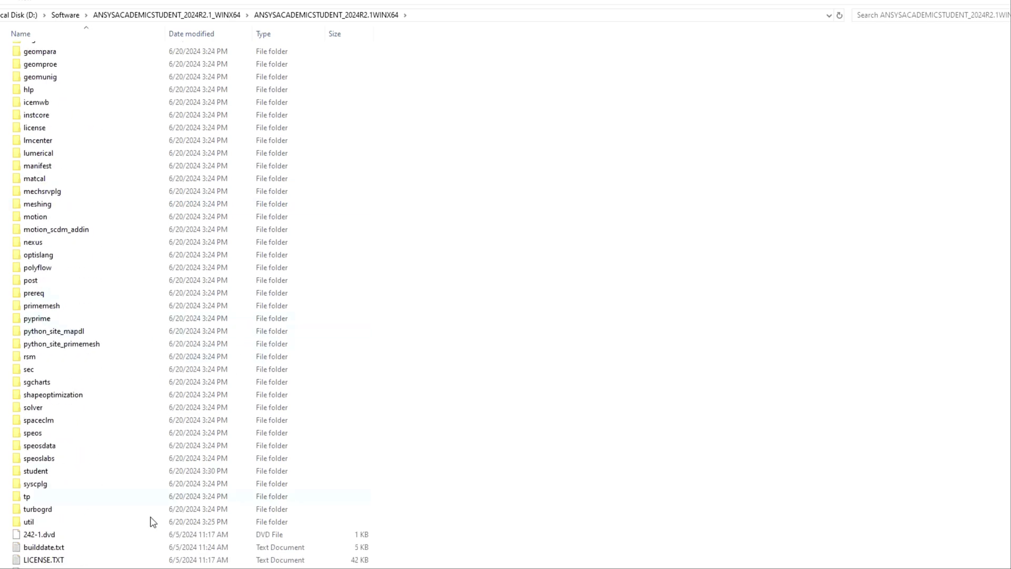
left_click(73, 565)
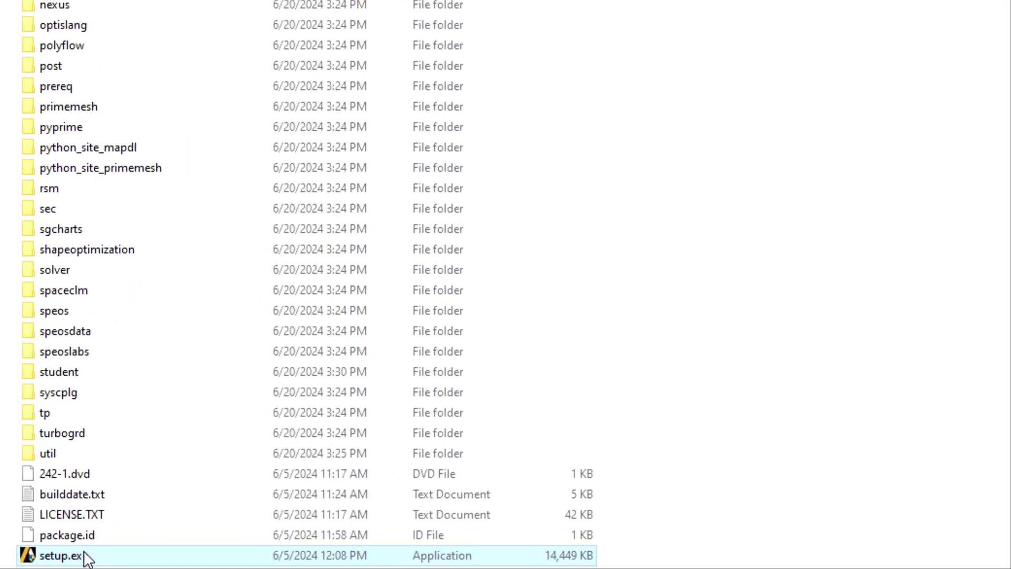
right_click(71, 566)
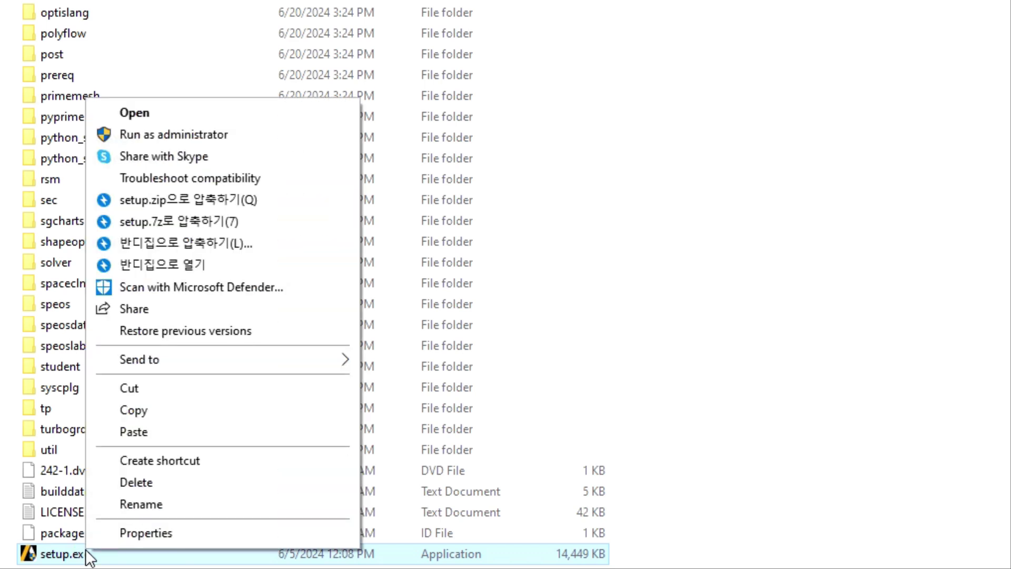
left_click(175, 135)
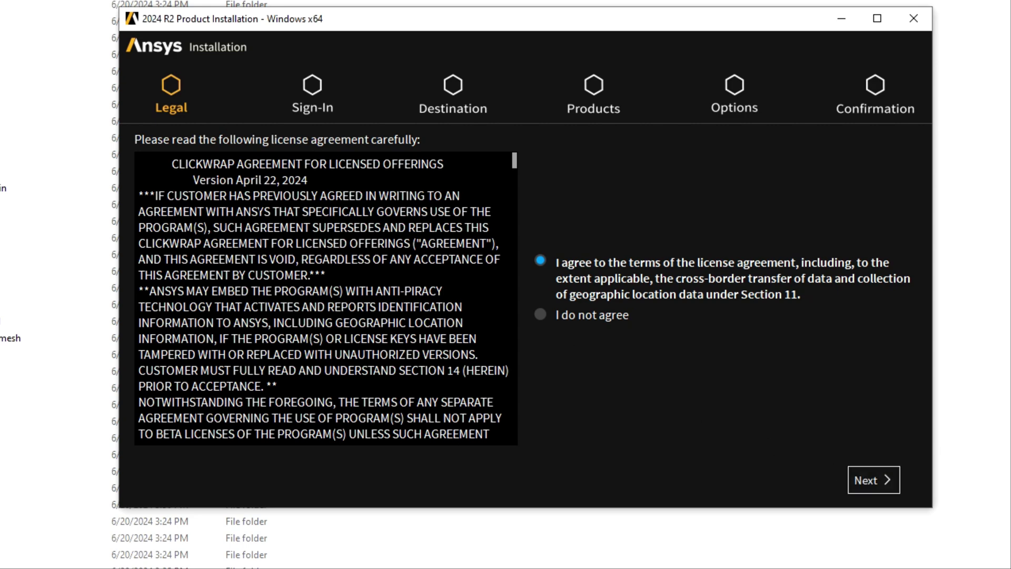
- Agree to the license terms and start the installation in C:\Program Files\ANSYS Inc\ANSYS Student
left_click(881, 479)
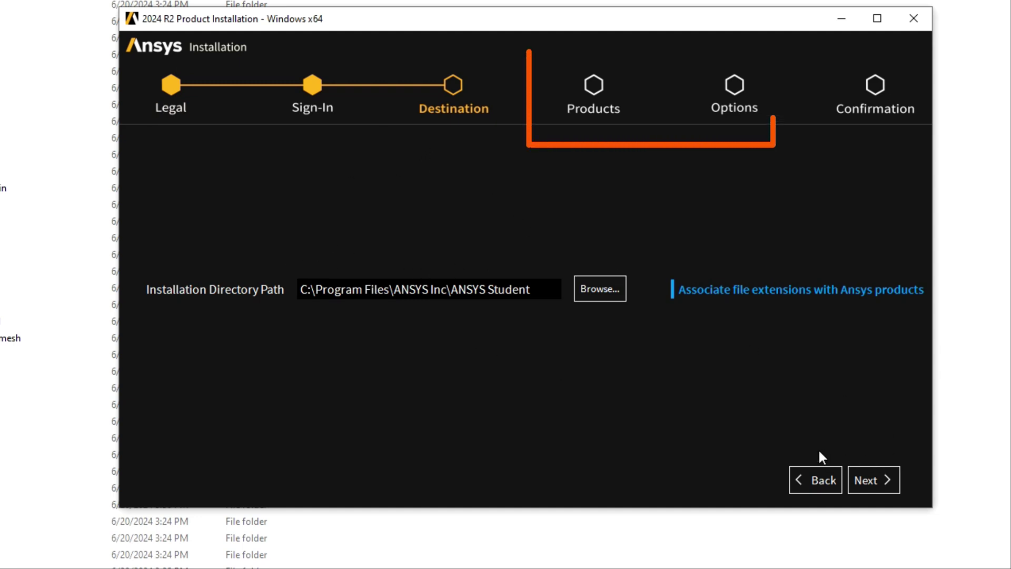
left_click(869, 479)
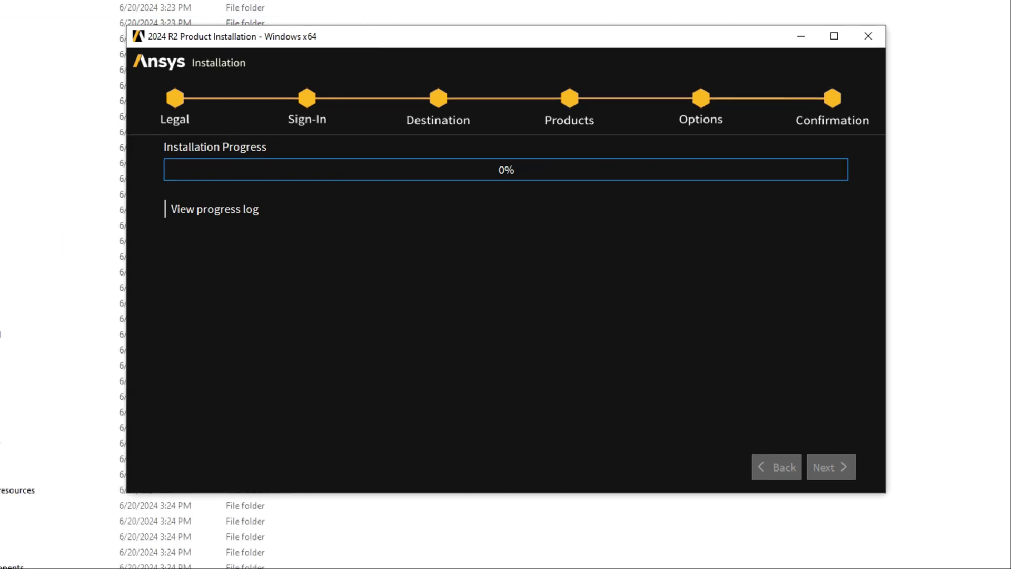
left_click_drag(438, 41, 384, 27)
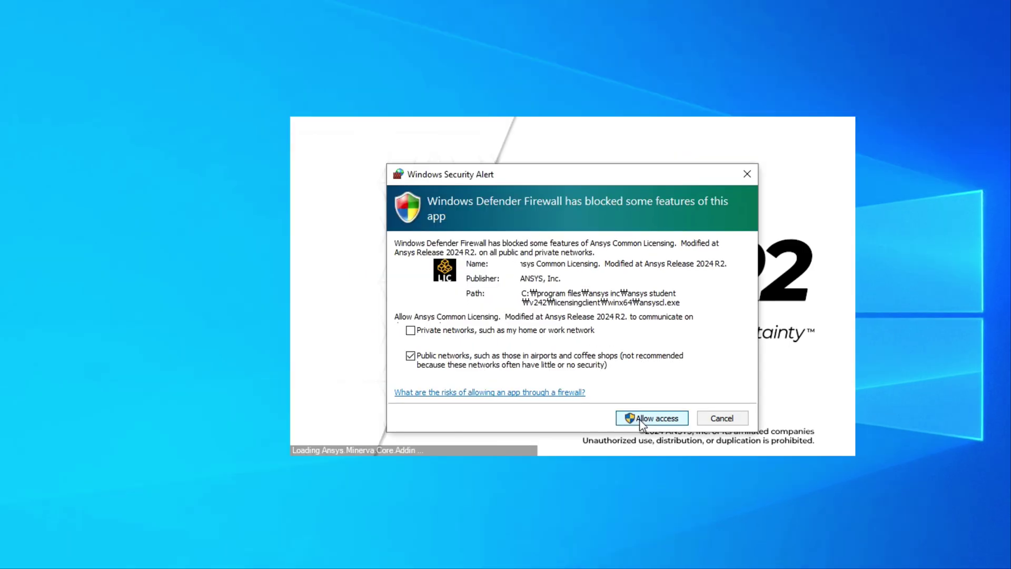
- Allow Ansys Common Licensing through the firewall on public networks and decline participation in the Ansys Product Improvement Program
left_click(585, 421)
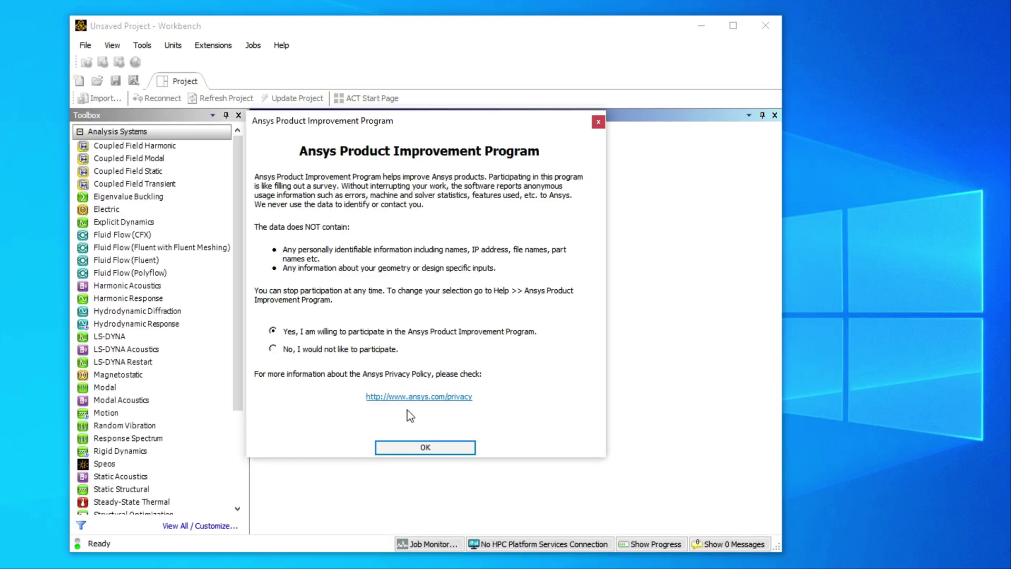
left_click(320, 351)
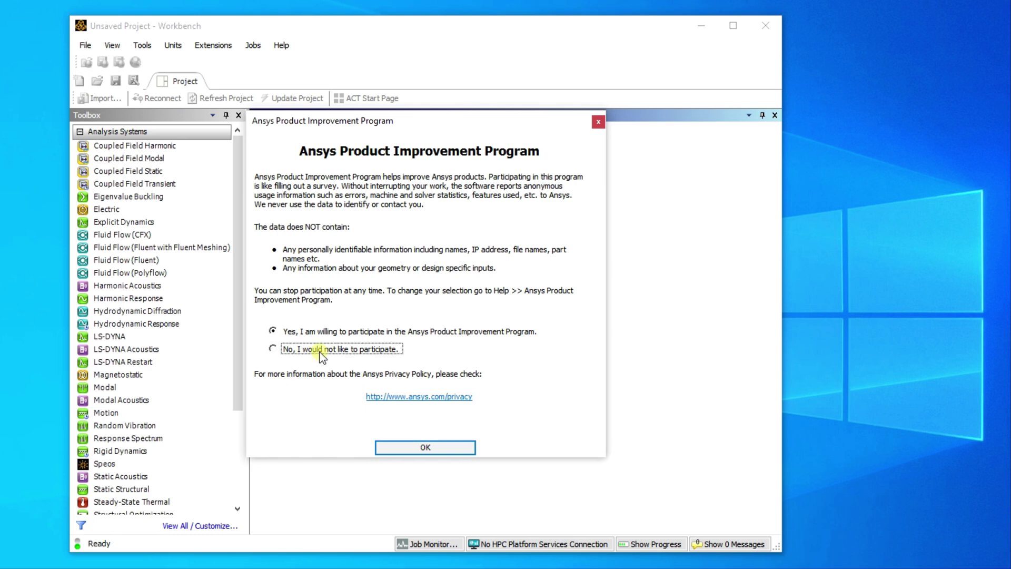
left_click(426, 449)
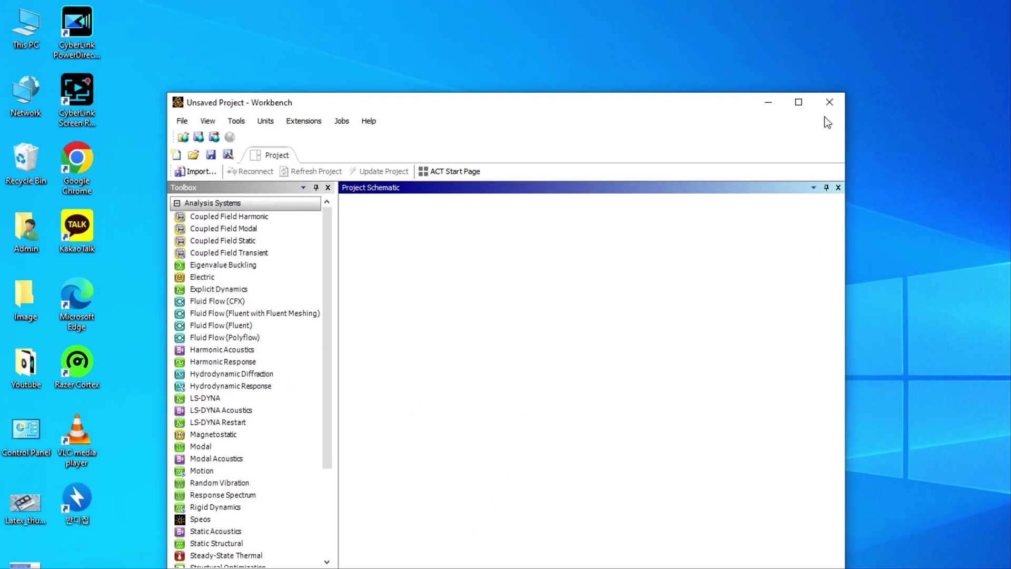
- Add a Fluid Flow (Fluent with Fluent Meshing) system to the Project Schematic and name it Meshing_techniques
left_click(798, 102)
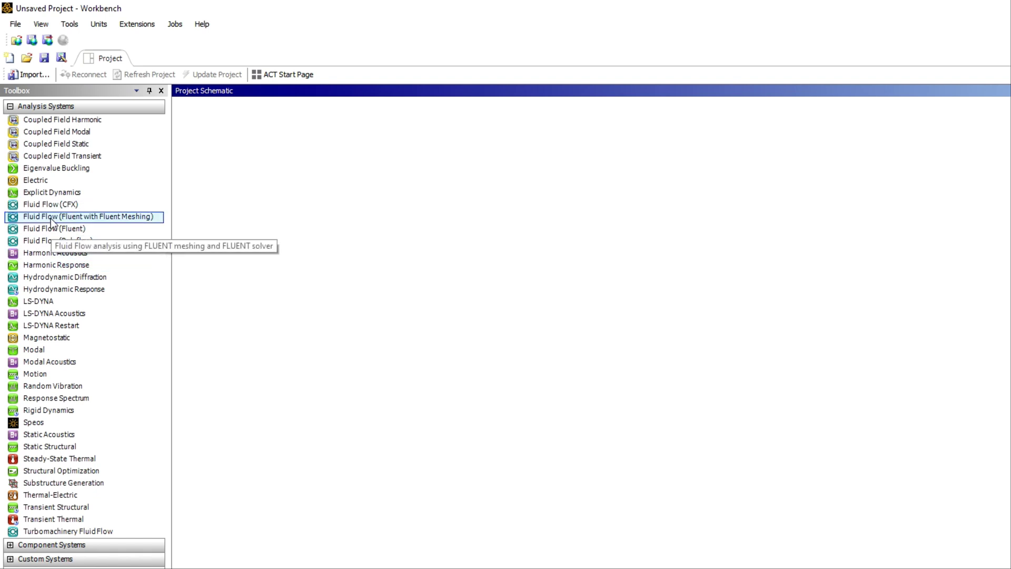
left_click_drag(70, 218, 272, 189)
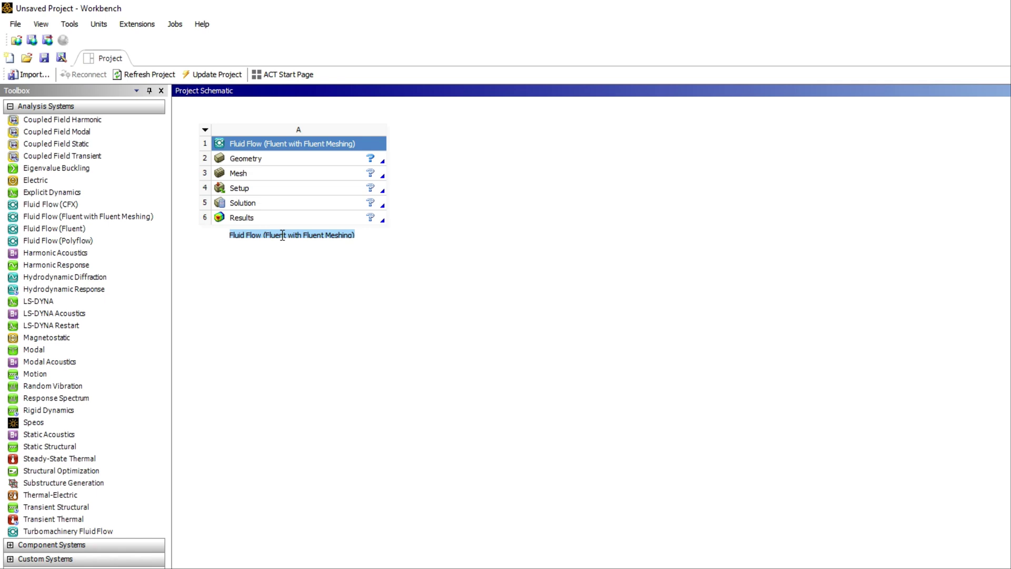
type("Meshing_techniques")
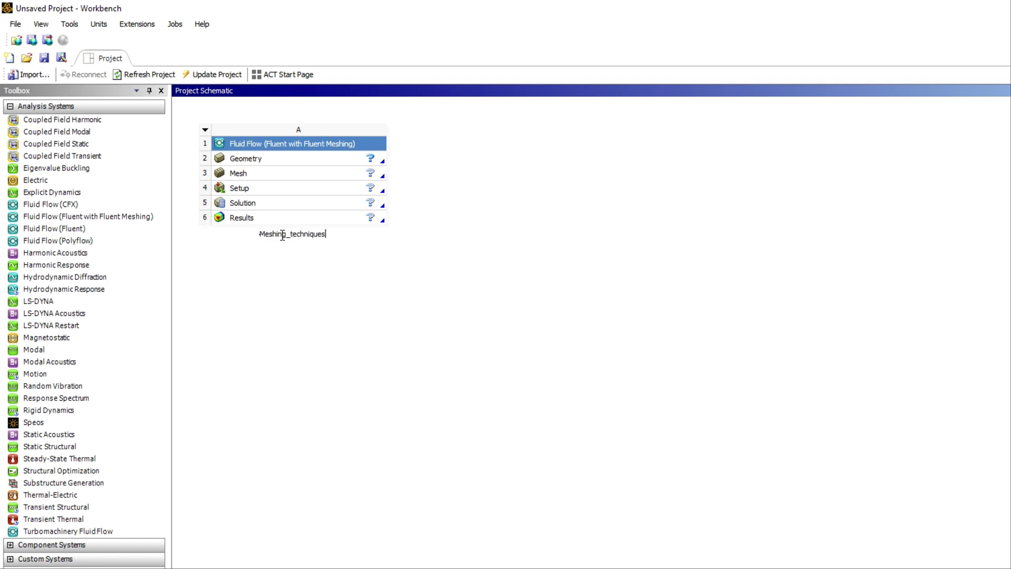
key("Return")
left_click(324, 315)
- Start a new DesignModeler geometry for the Meshing_techniques system and allow Mechanical 2024 R2 through the firewall on public networks
left_click(255, 157)
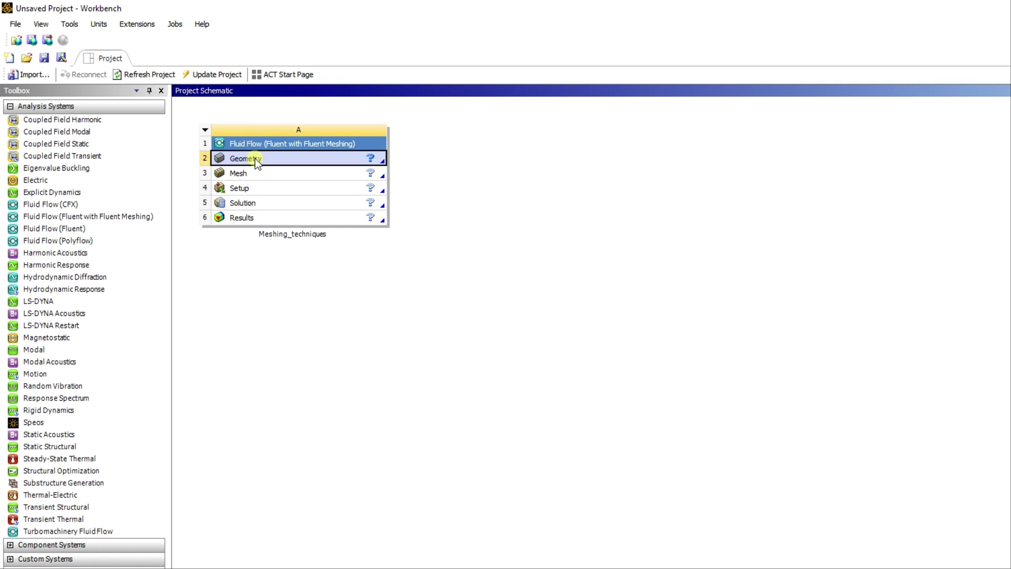
right_click(255, 158)
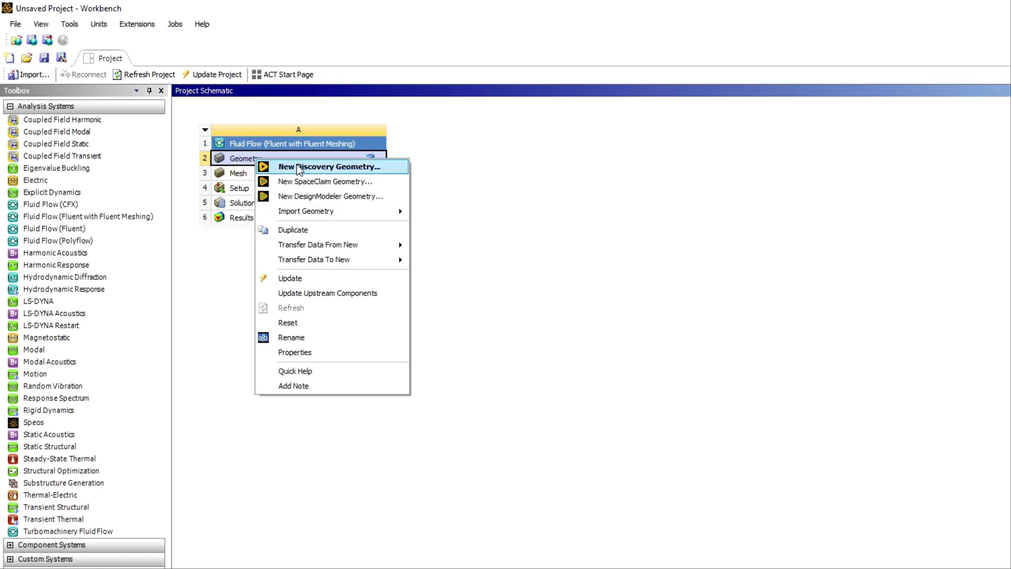
left_click(302, 198)
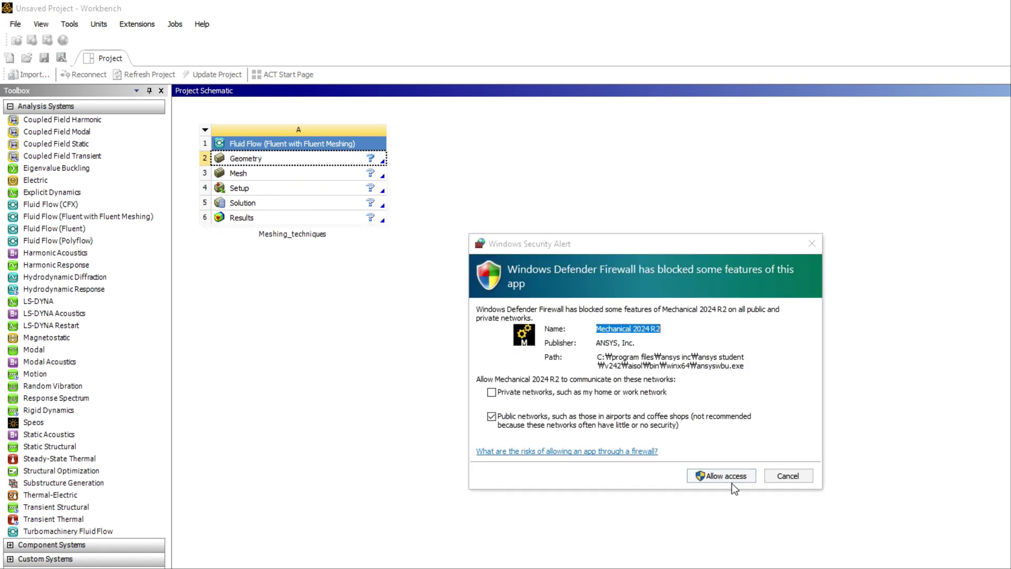
left_click(720, 477)
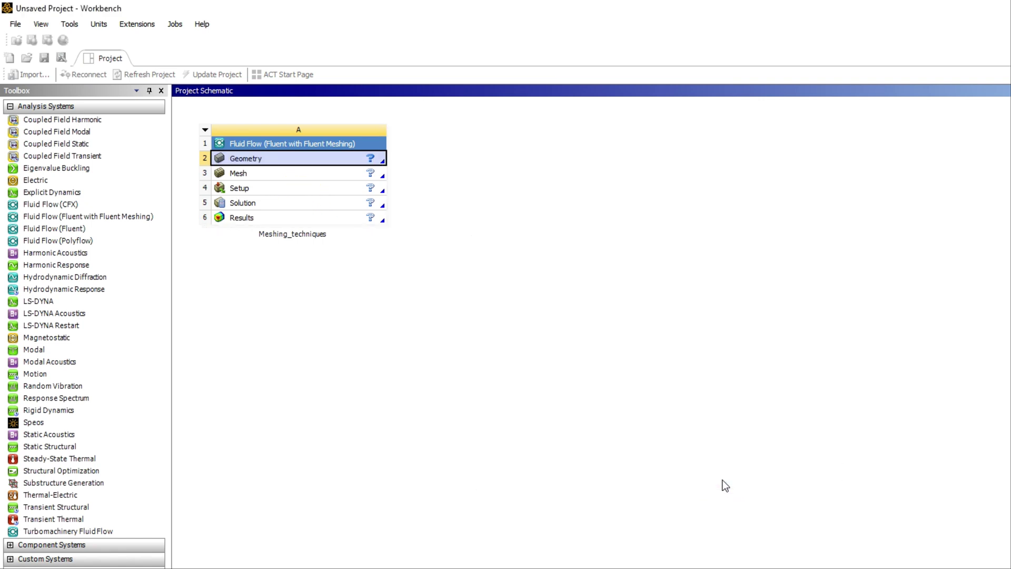